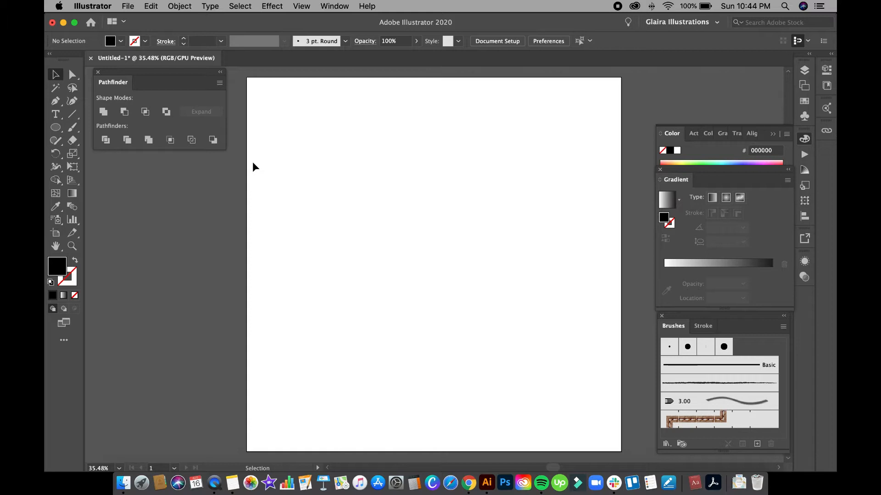
Draw a small black circle and pull its right anchor out into a long teardrop.
left_click(55, 133)
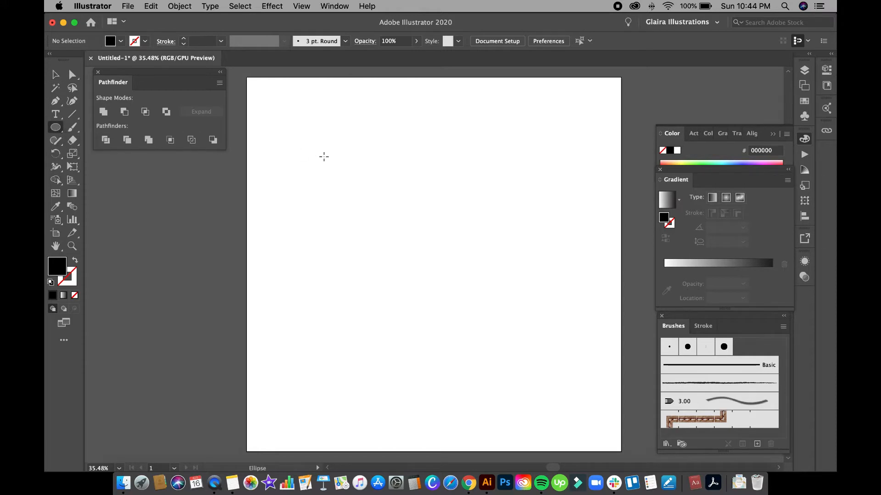
left_click_drag(298, 147, 330, 178)
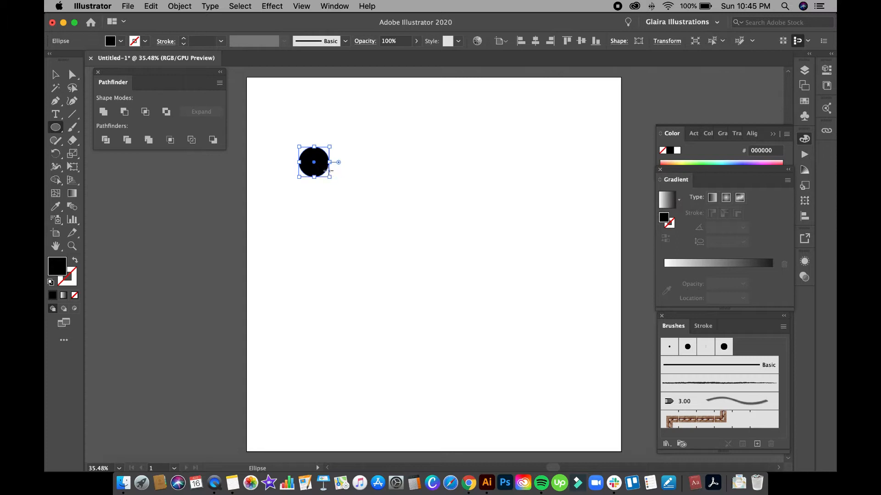
left_click(72, 77)
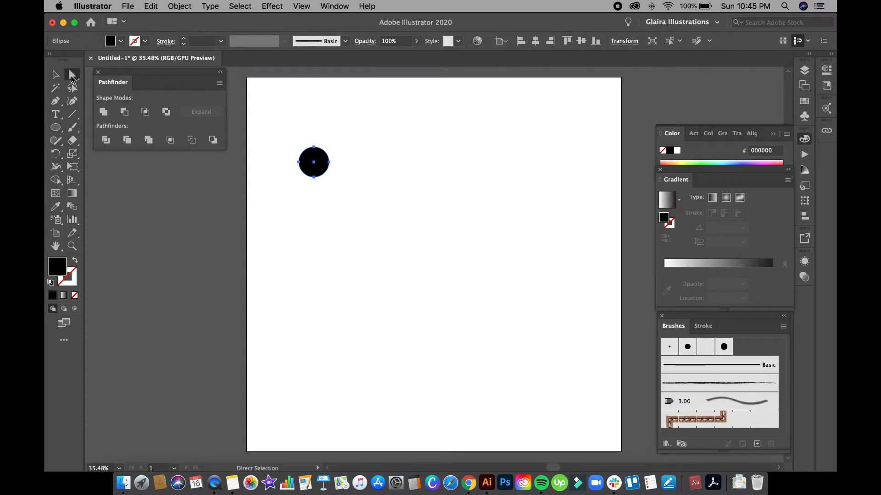
left_click(330, 162)
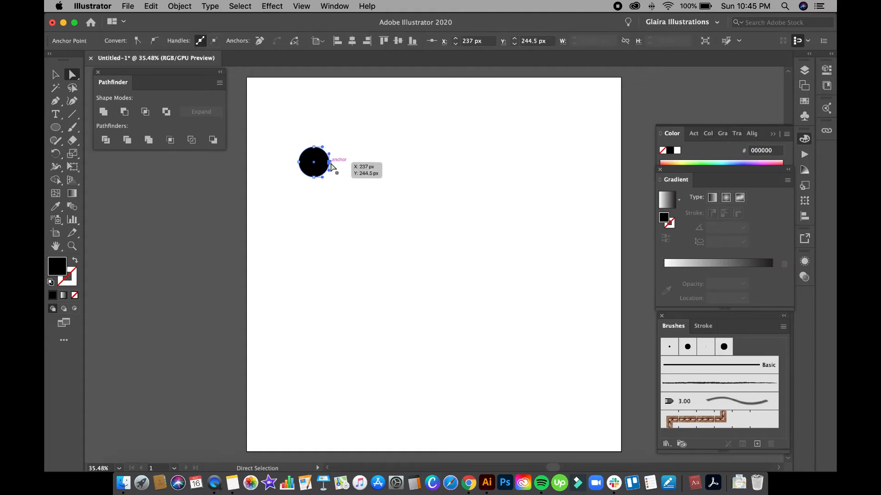
left_click_drag(331, 163, 564, 164)
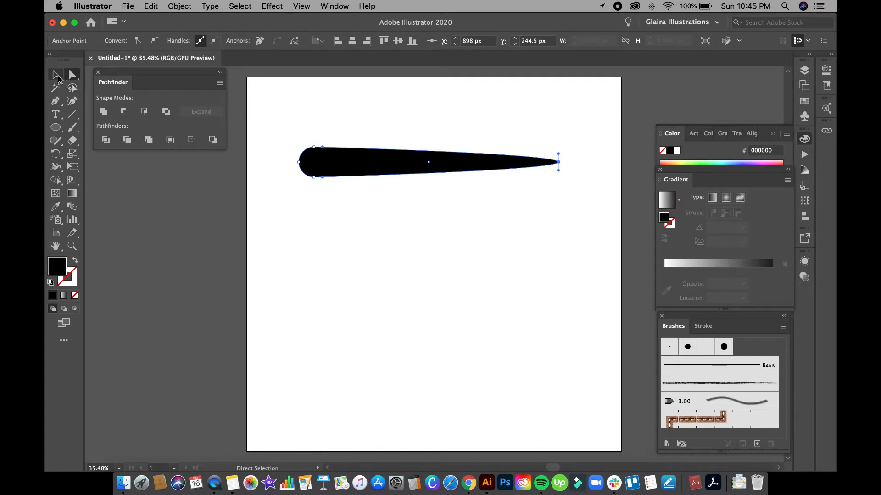
Flatten the teardrop into a thin sliver, lengthen it rightward, and move it slightly lower.
left_click(56, 76)
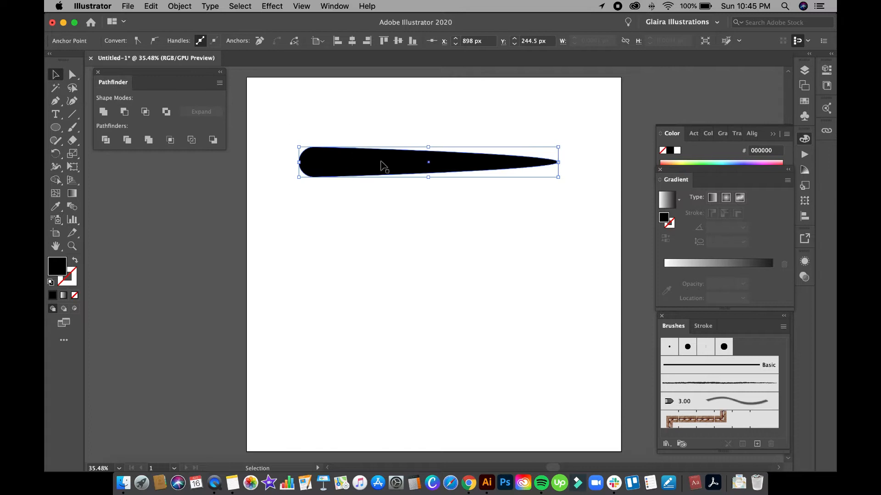
left_click_drag(431, 180, 425, 148)
left_click(454, 183)
left_click_drag(542, 150, 583, 148)
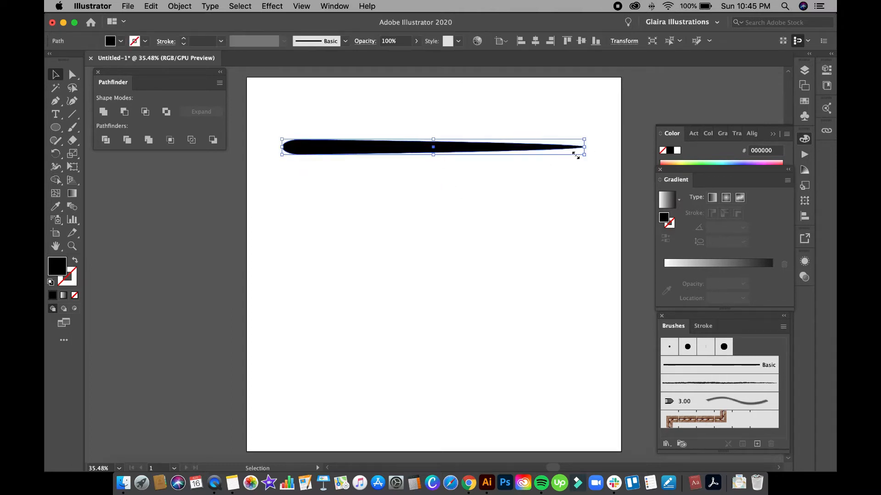
left_click(463, 203)
mouse_move(456, 154)
left_mouse_down()
mouse_move(453, 171)
mouse_move(462, 165)
left_mouse_up()
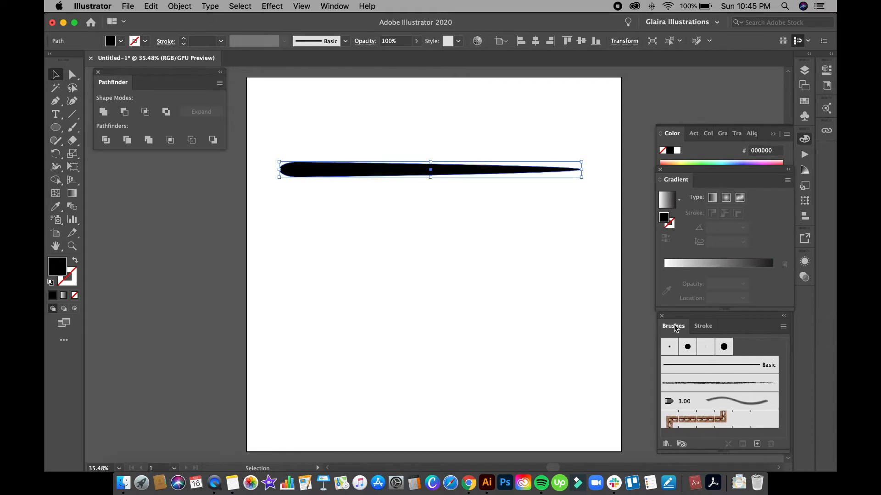
Make the teardrop a new Art Brush with Tints colorization, saved as Art Brush 1.
left_click(335, 6)
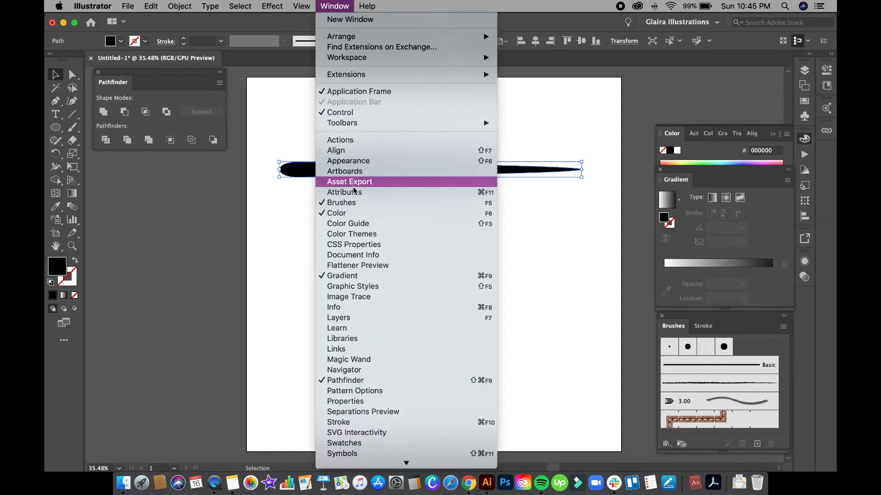
left_click(775, 331)
left_click(783, 327)
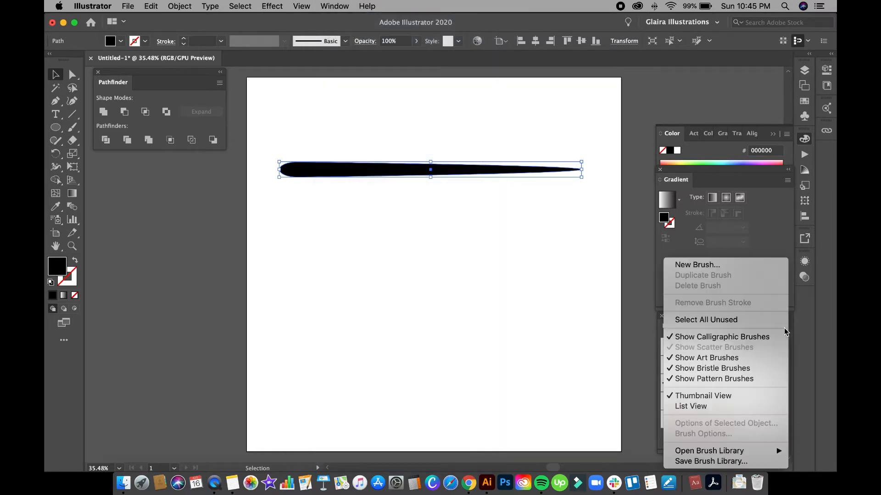
left_click(720, 266)
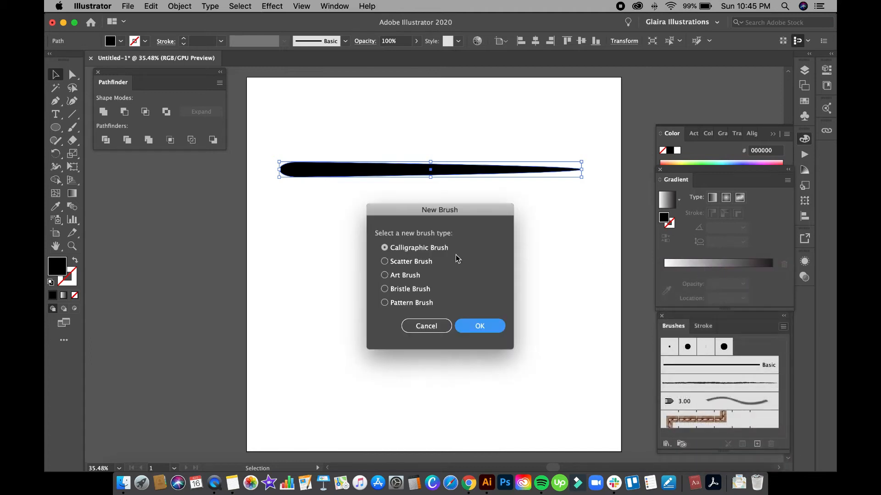
left_click(398, 276)
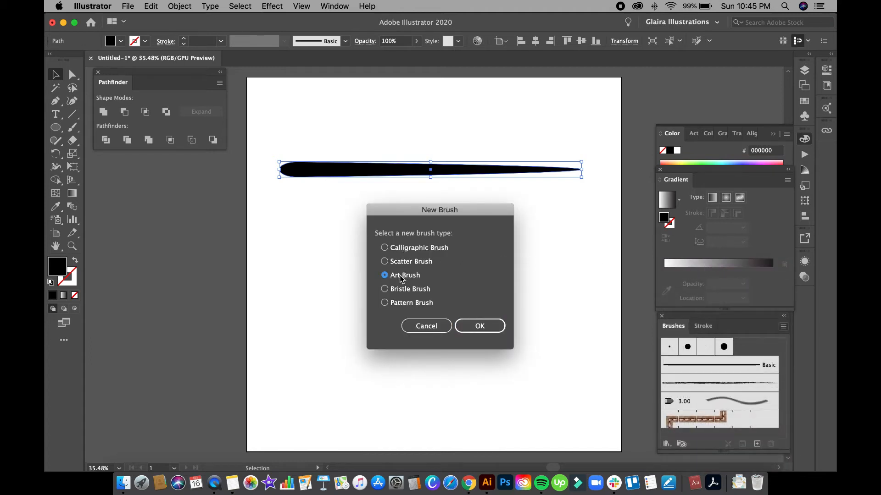
left_click(480, 325)
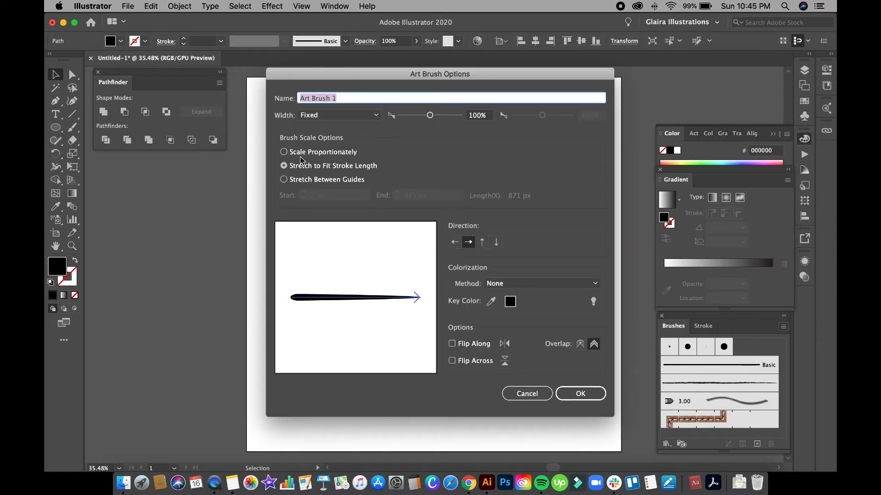
left_click(554, 283)
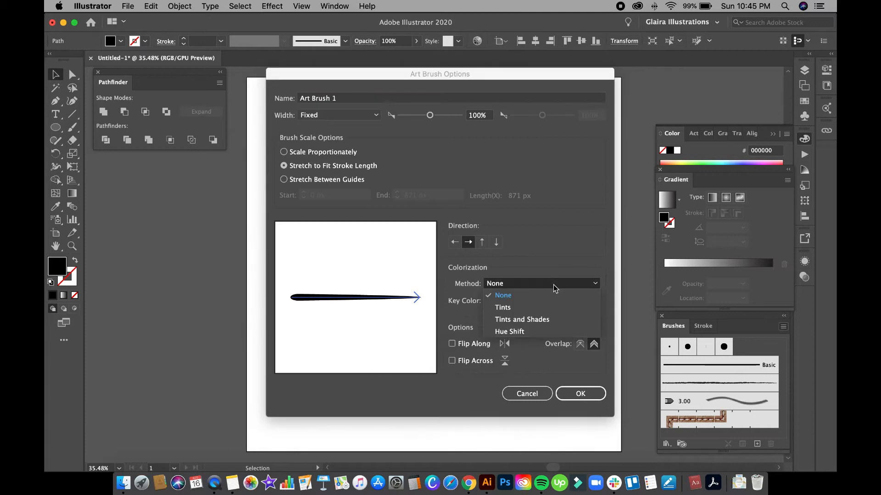
left_click(540, 309)
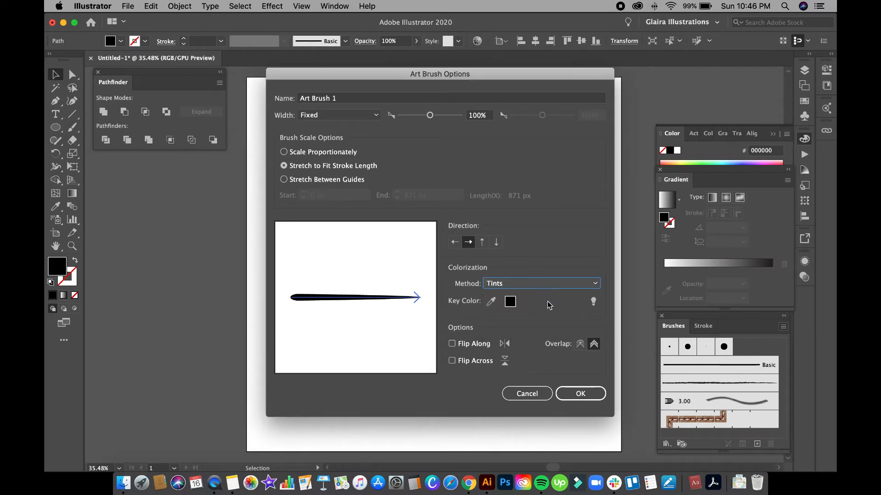
left_click(579, 395)
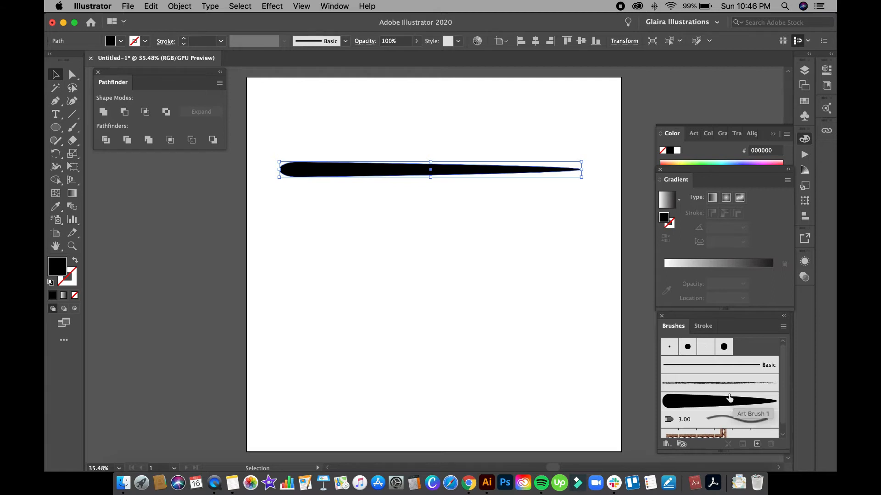
Delete the original teardrop shape from the artboard.
left_click(472, 213)
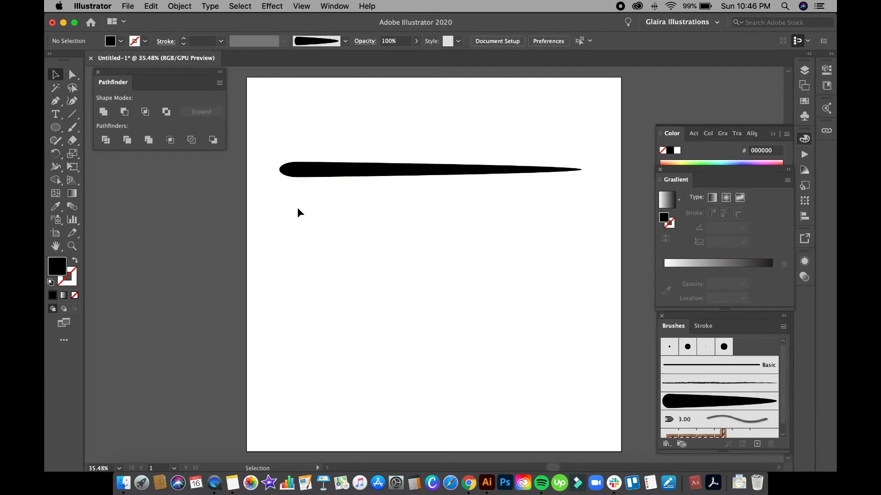
left_click(367, 174)
key("Delete")
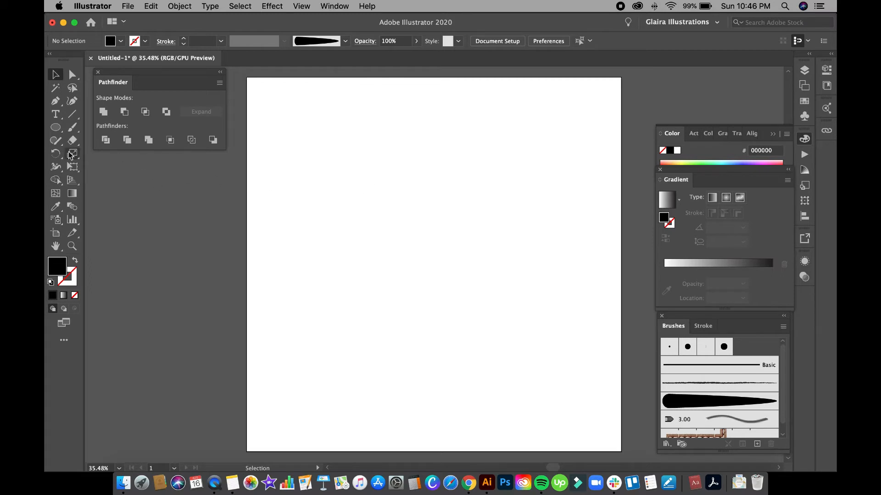
Paint crossing and arched test strokes with Art Brush 1, undoing each pair.
left_click(72, 127)
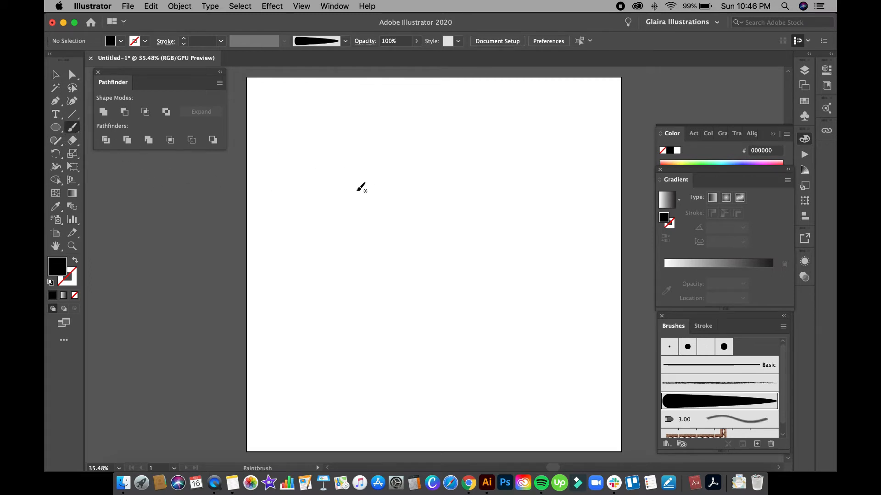
mouse_move(323, 191)
left_mouse_down()
mouse_move(398, 177)
mouse_move(558, 243)
left_mouse_up()
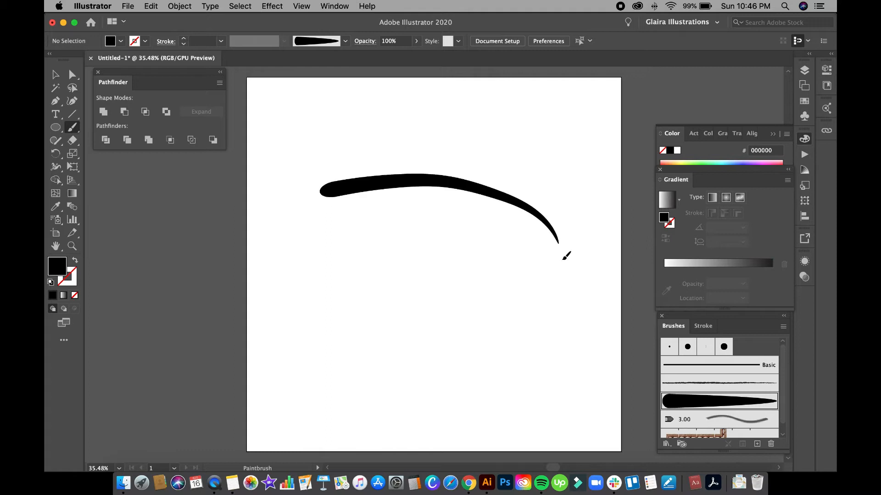
left_click_drag(500, 125, 359, 230)
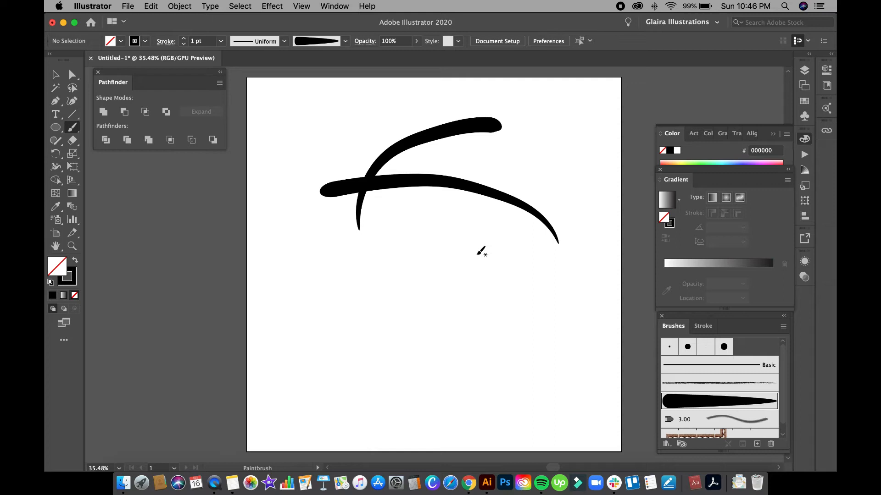
key("super+z")
key("super+z")
mouse_move(454, 175)
left_mouse_down()
mouse_move(545, 161)
mouse_move(583, 195)
left_mouse_up()
left_click_drag(389, 174, 255, 174)
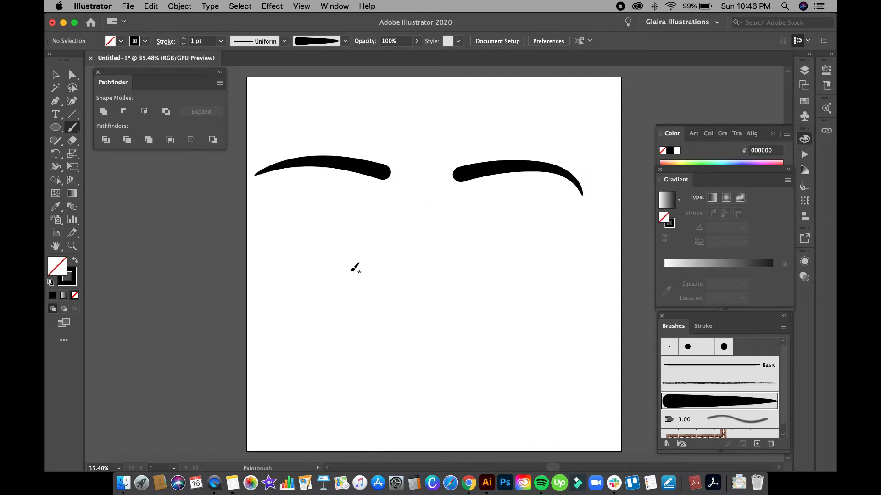
key("super+z")
key("super+z")
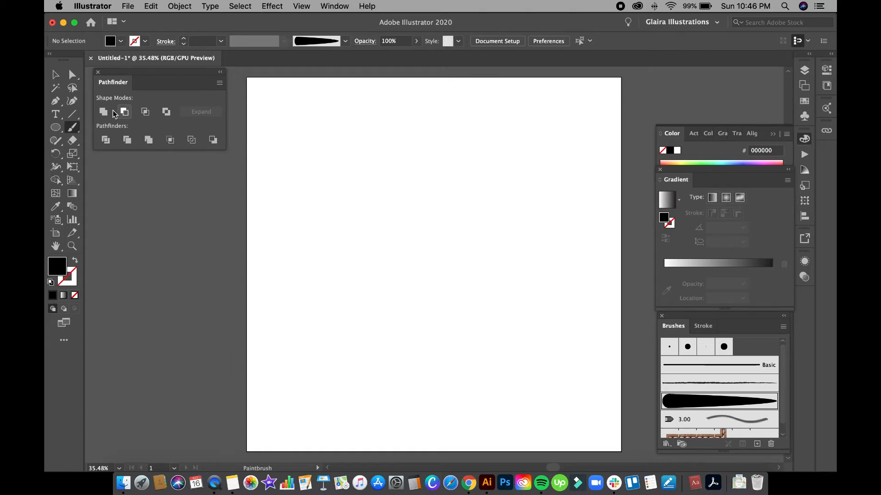
Draw a very thin, wide ellipse across the upper artboard.
left_click(56, 75)
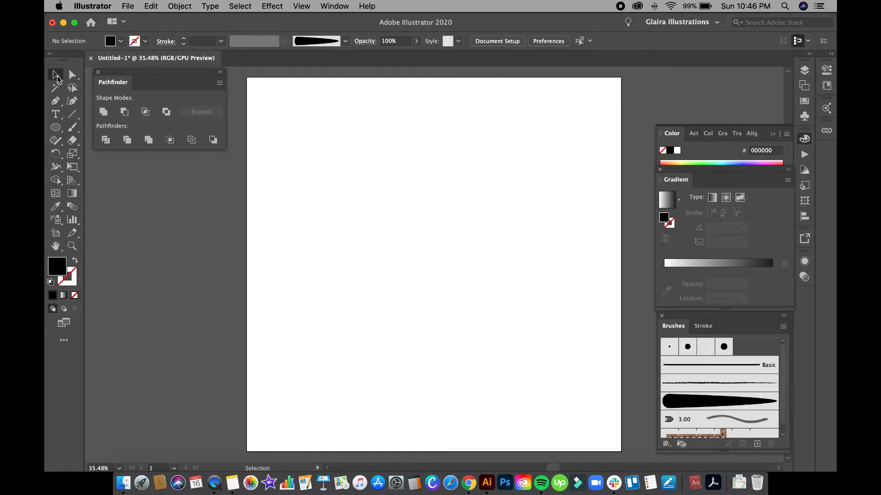
left_click(56, 128)
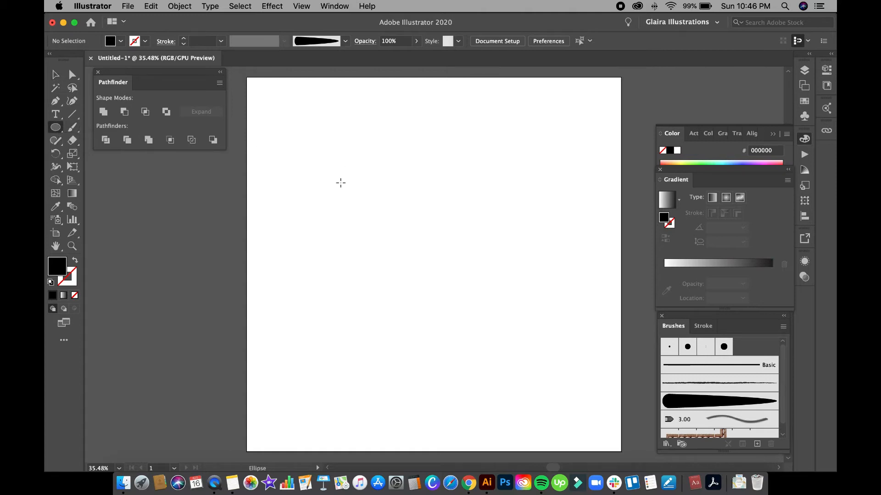
left_click_drag(306, 182, 597, 185)
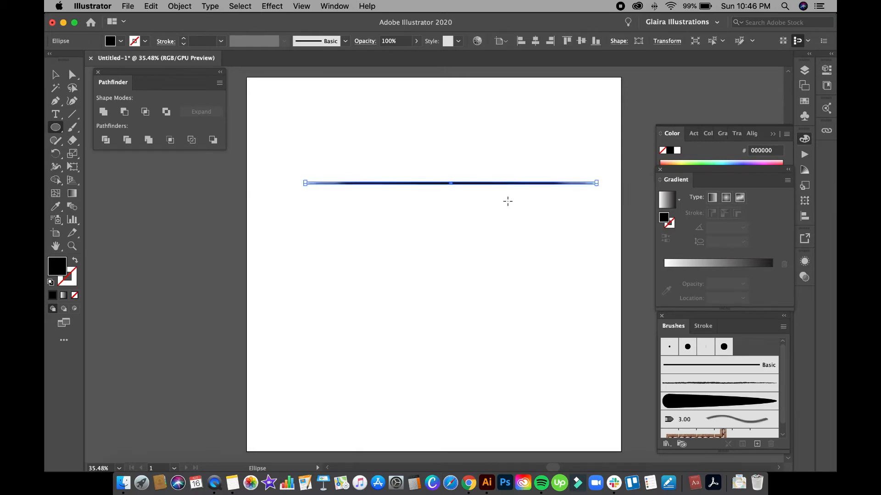
Stretch the ellipse's left end outward, fit the artboard in view, and select the sliver.
left_click(56, 75)
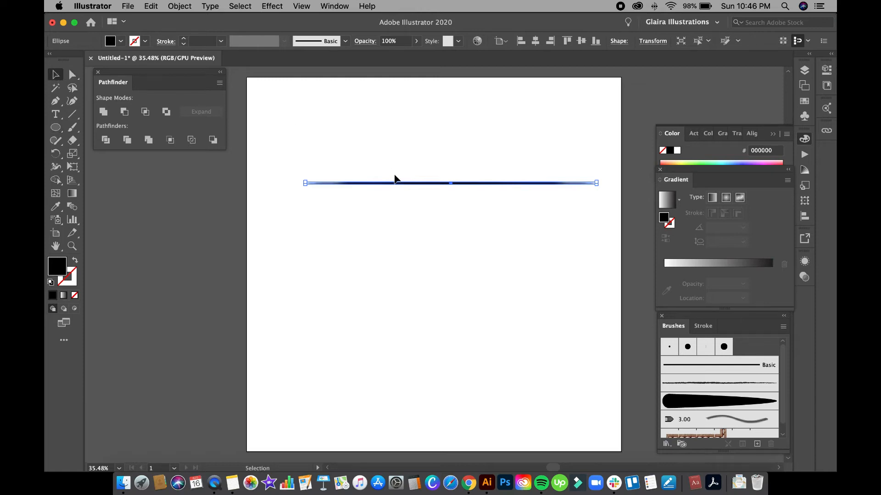
key("z")
left_click_drag(375, 166, 502, 220)
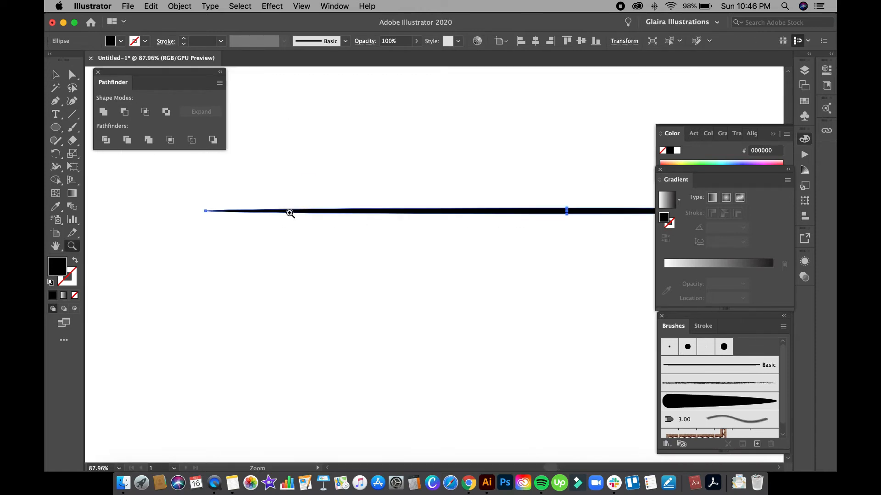
key("v")
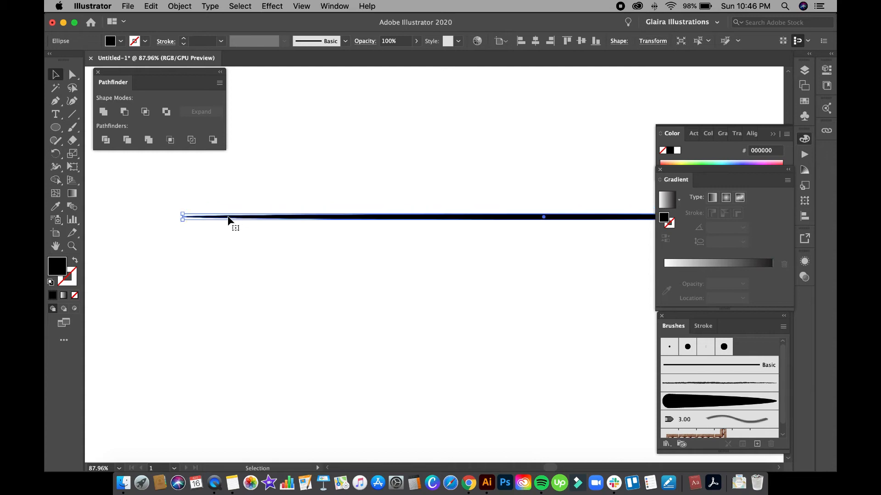
left_click_drag(183, 214, 132, 214)
left_click(477, 198)
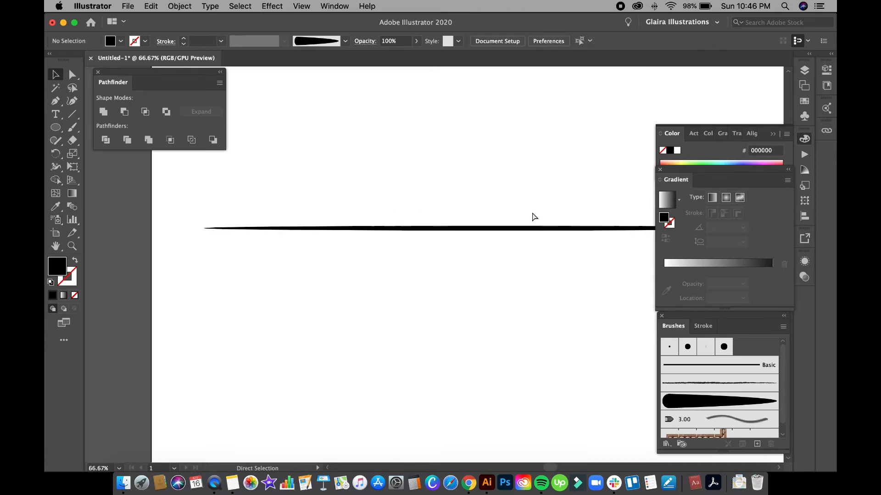
key("super+0")
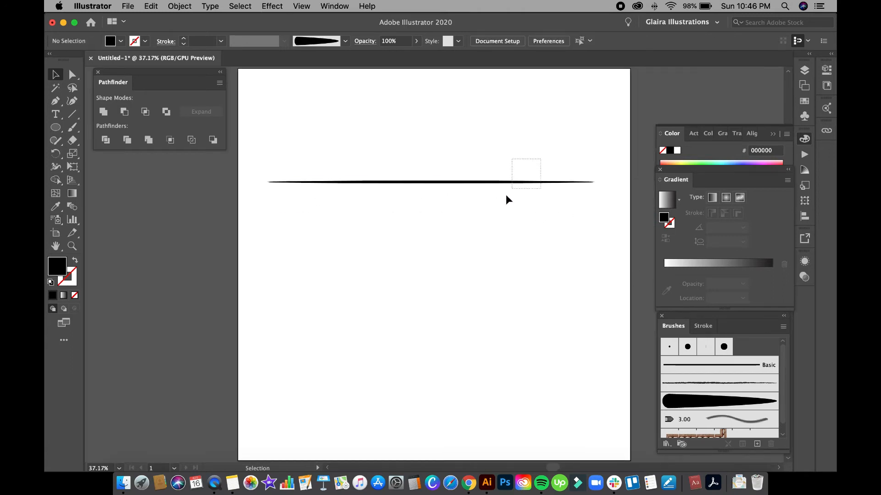
left_click_drag(512, 190, 447, 214)
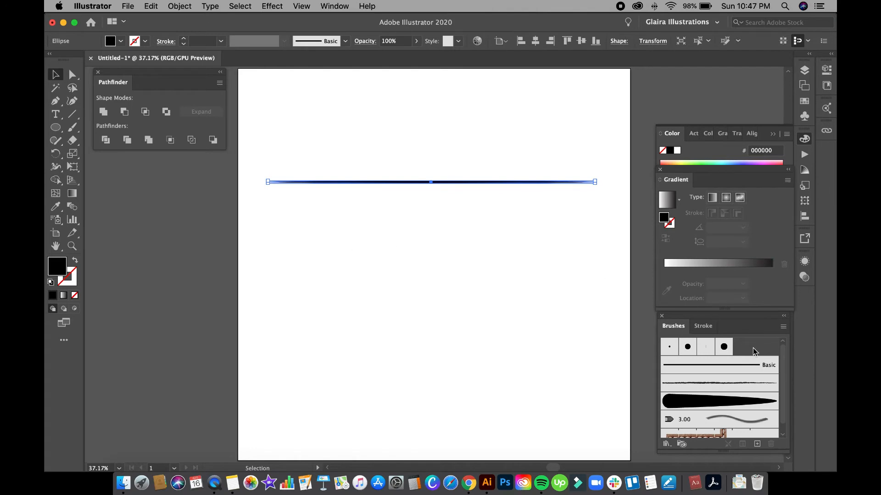
Create Art Brush 2 from the sliver as an Art Brush with Tints colorization.
left_click(784, 330)
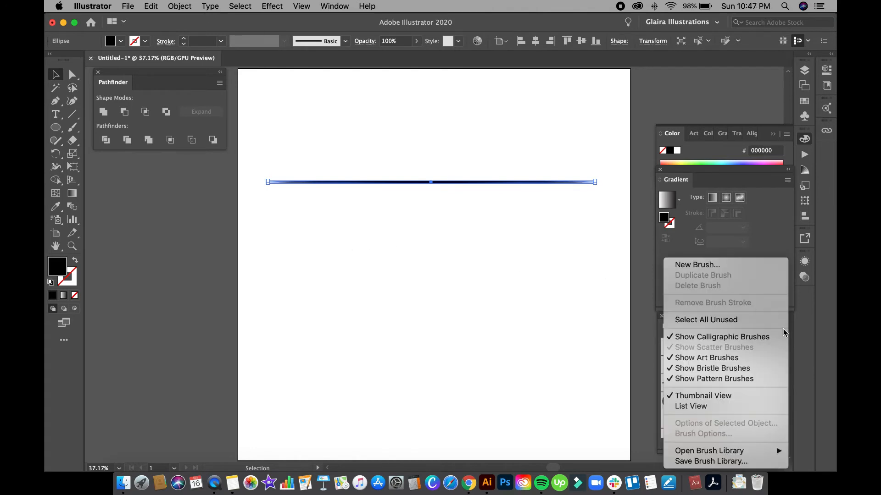
left_click(740, 265)
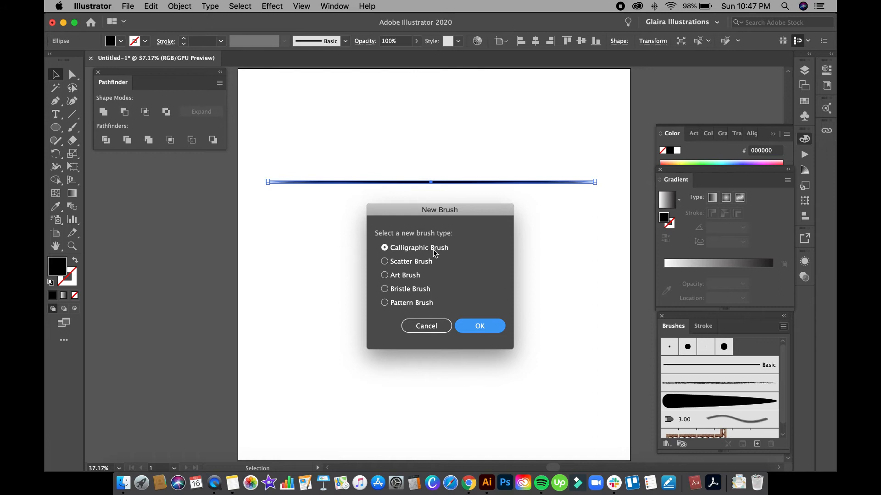
left_click(398, 275)
left_click(490, 327)
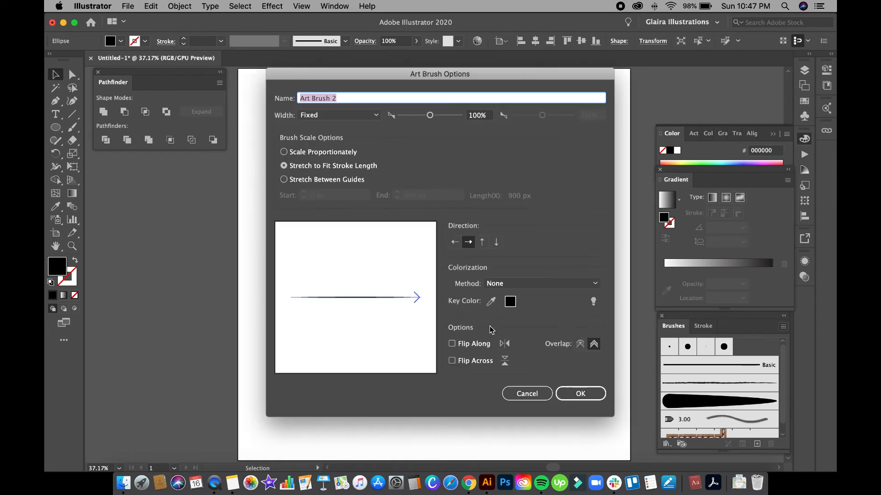
left_click(513, 286)
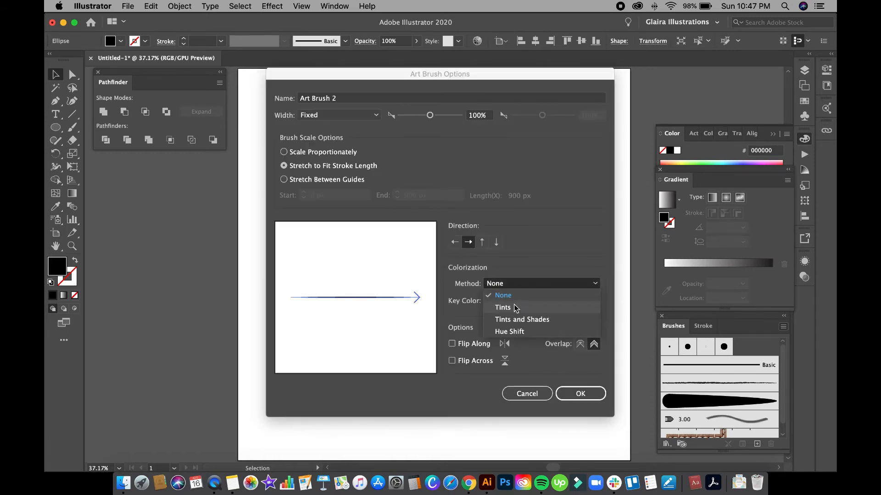
left_click(513, 306)
left_click(578, 392)
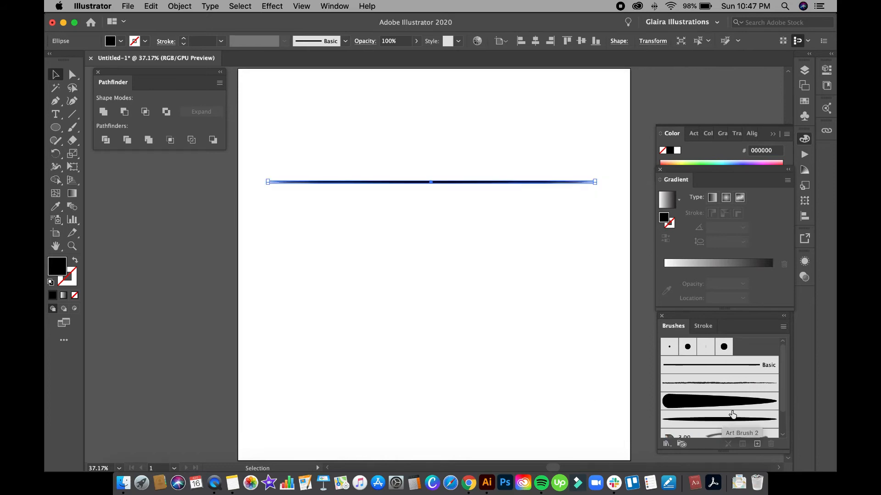
Reselect the tapered sliver line on the artboard.
scroll(743, 413, "down", 2)
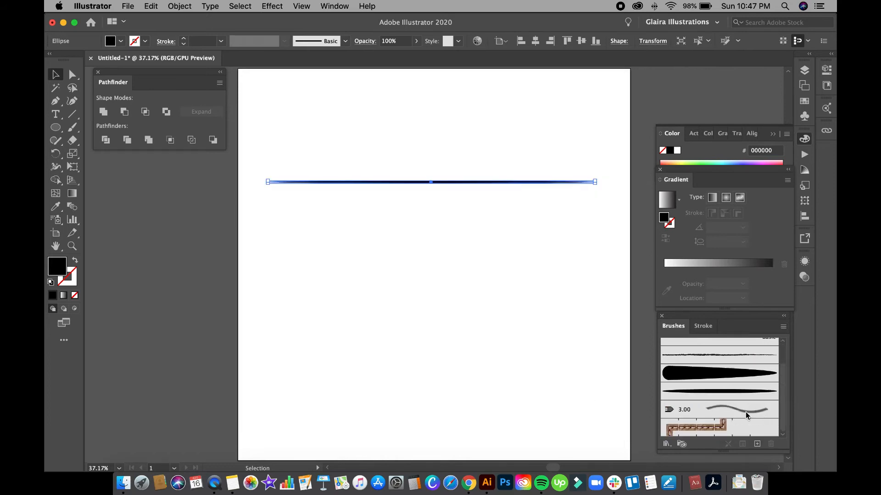
left_click(438, 223)
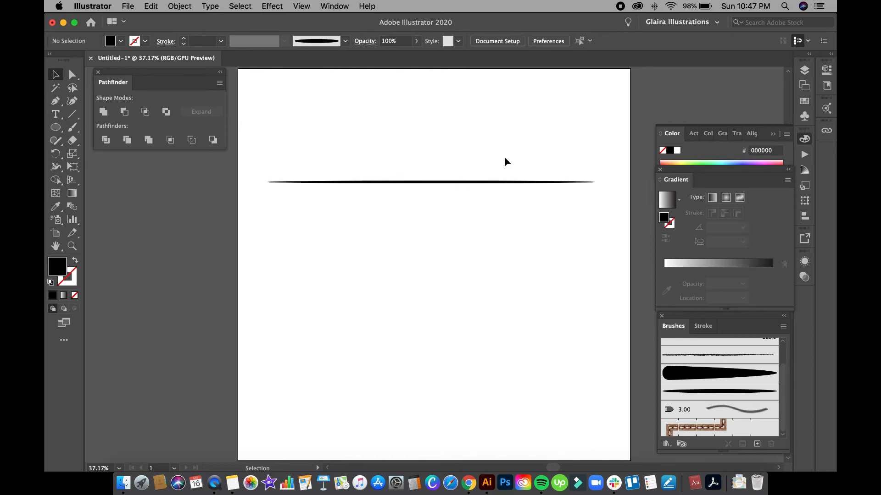
left_click_drag(457, 156, 436, 210)
key("Delete")
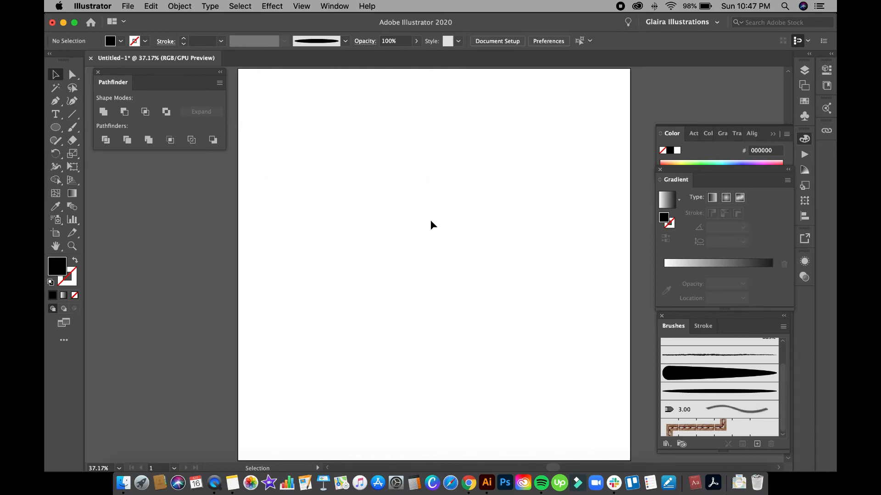
left_click(73, 131)
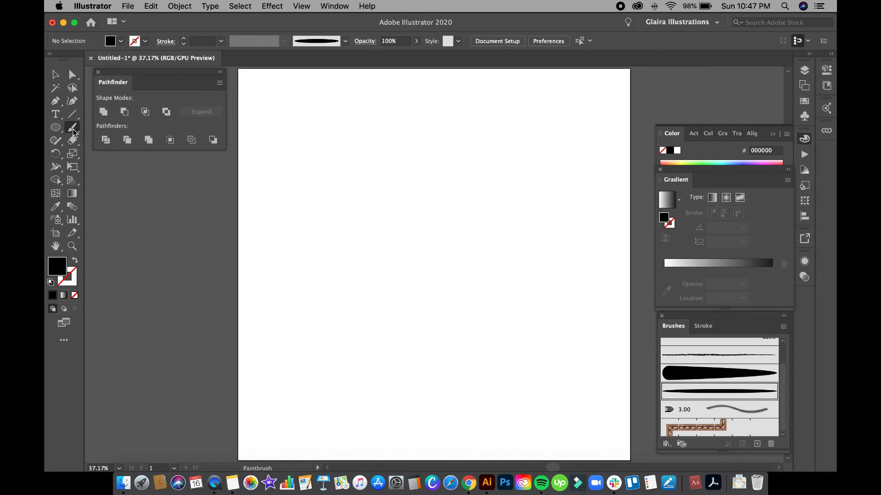
mouse_move(317, 215)
left_mouse_down()
mouse_move(344, 194)
mouse_move(464, 202)
left_mouse_up()
left_click_drag(409, 192, 491, 297)
left_click_drag(440, 188, 503, 259)
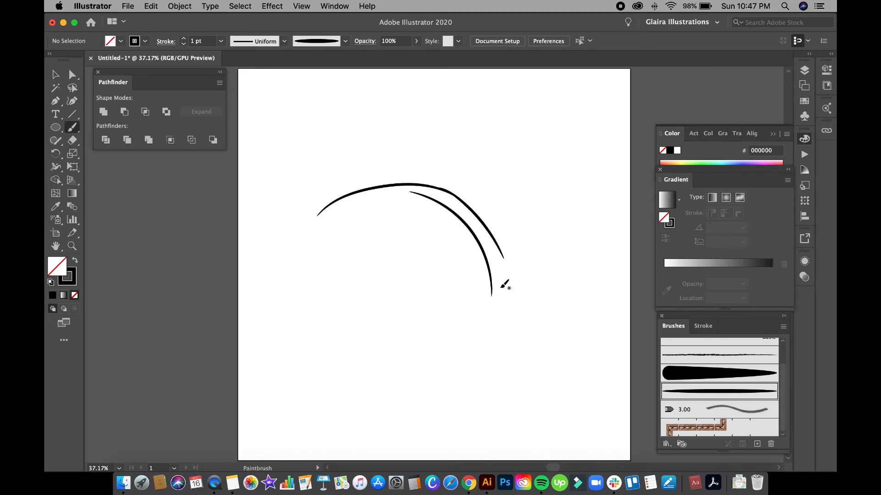
left_click_drag(511, 203, 534, 237)
mouse_move(430, 165)
left_mouse_down()
mouse_move(534, 225)
mouse_move(535, 204)
left_mouse_up()
left_click_drag(392, 143, 517, 184)
mouse_move(388, 195)
left_mouse_down()
mouse_move(461, 293)
mouse_move(464, 279)
left_mouse_up()
left_click_drag(374, 201, 468, 283)
mouse_move(290, 381)
left_mouse_down()
mouse_move(303, 348)
mouse_move(321, 331)
mouse_move(354, 326)
left_mouse_up()
mouse_move(323, 376)
left_mouse_down()
mouse_move(371, 319)
mouse_move(406, 298)
left_mouse_up()
left_click_drag(364, 361, 452, 292)
left_click_drag(412, 354, 493, 316)
left_click_drag(450, 340, 533, 319)
mouse_move(473, 341)
left_mouse_down()
mouse_move(561, 326)
mouse_move(595, 336)
left_mouse_up()
left_click_drag(527, 344, 599, 346)
left_click_drag(552, 349, 620, 362)
left_click_drag(322, 339, 399, 299)
mouse_move(365, 326)
left_mouse_down()
mouse_move(458, 296)
mouse_move(568, 320)
left_mouse_up()
left_click(55, 75)
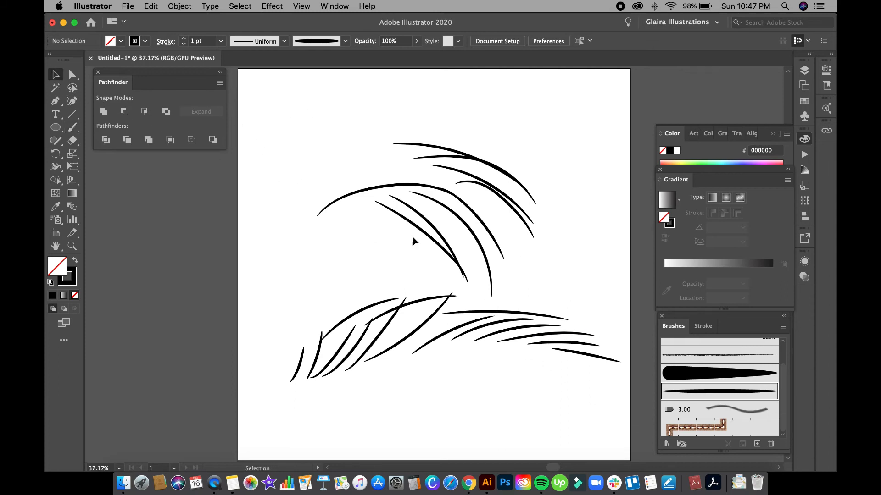
left_click_drag(275, 145, 609, 413)
key("Delete")
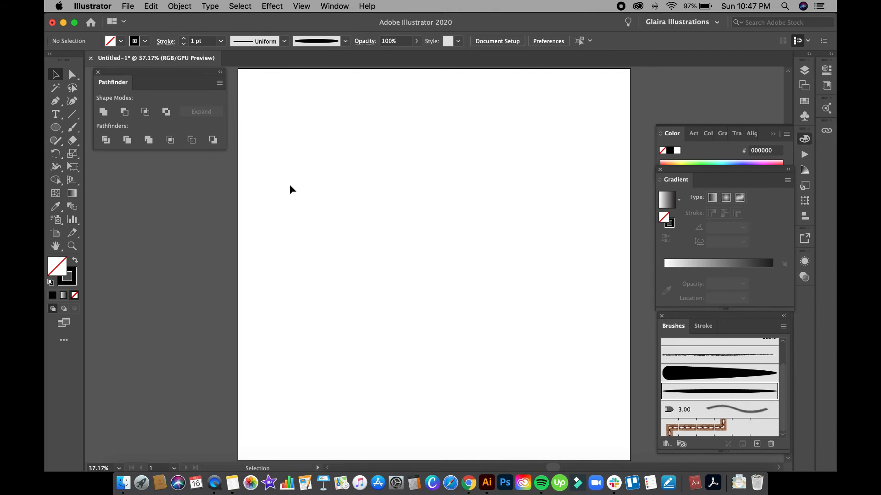
Paint a looping scribble stroke across the upper artboard with the Paintbrush.
key("b")
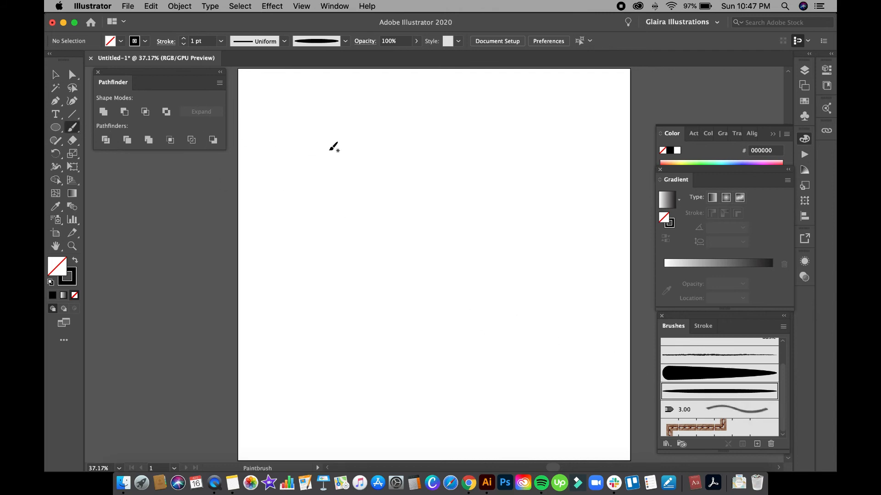
mouse_move(311, 147)
left_mouse_down()
mouse_move(307, 184)
mouse_move(369, 155)
mouse_move(401, 161)
left_mouse_up()
left_click_drag(484, 177, 543, 196)
left_click_drag(508, 193, 531, 223)
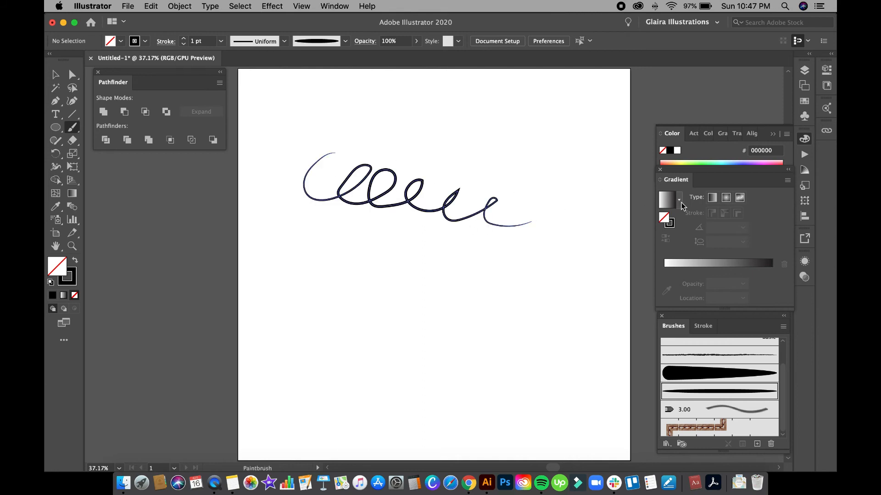
Move the scribble slightly down and to the right.
key("v")
left_click(441, 152)
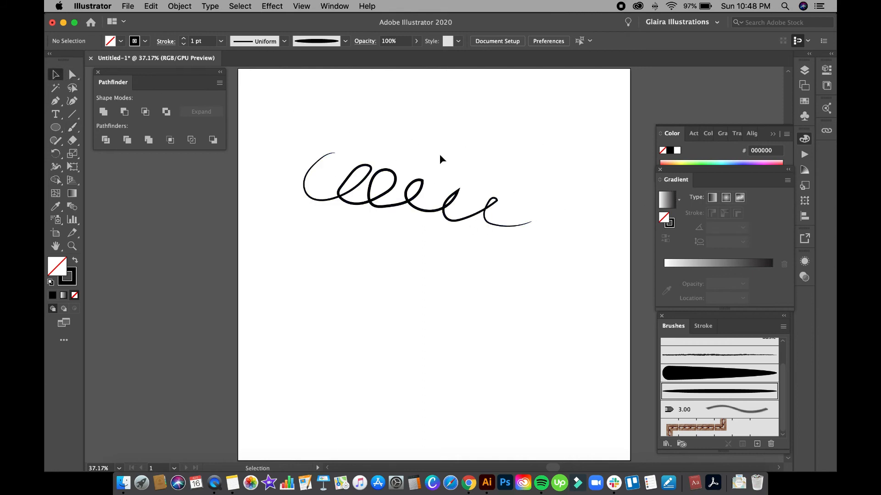
left_click_drag(401, 168, 415, 200)
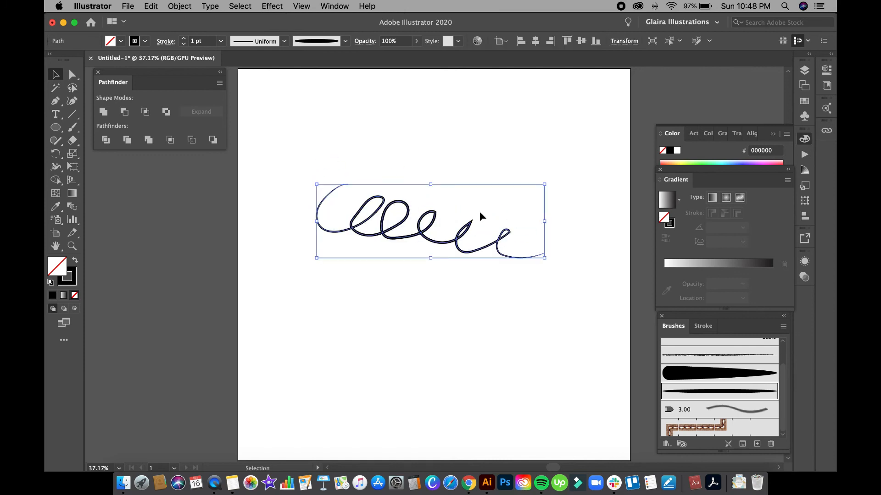
Save the scribble as Art Brush 3 with Tints colorization, then delete the scribble.
left_click(784, 327)
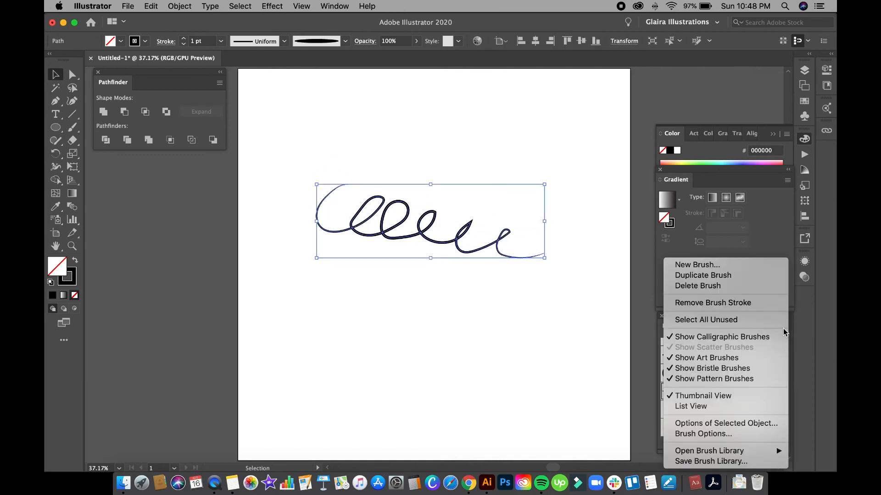
left_click(739, 269)
left_click(408, 276)
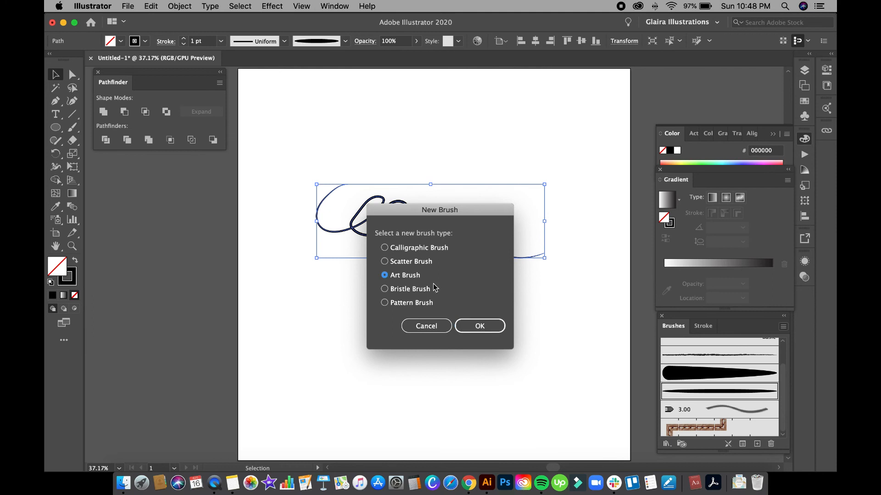
left_click(494, 326)
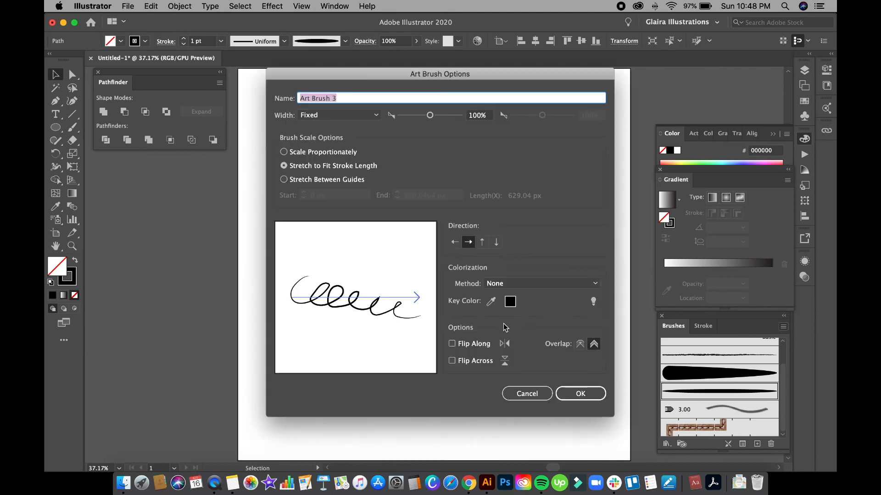
left_click(537, 287)
left_click(534, 312)
left_click(580, 394)
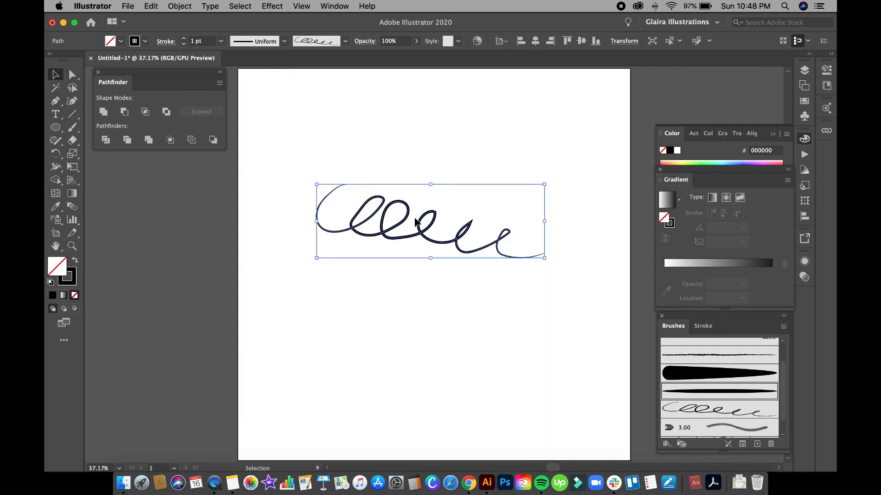
key("Delete")
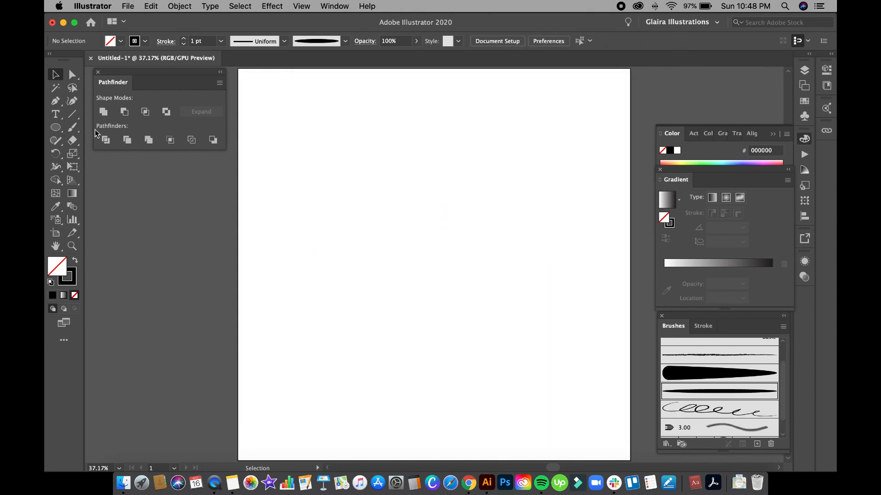
Undo a stray Paintbrush stroke and choose Art Brush 3 in the Brushes panel.
left_click(72, 128)
left_click_drag(333, 162, 410, 339)
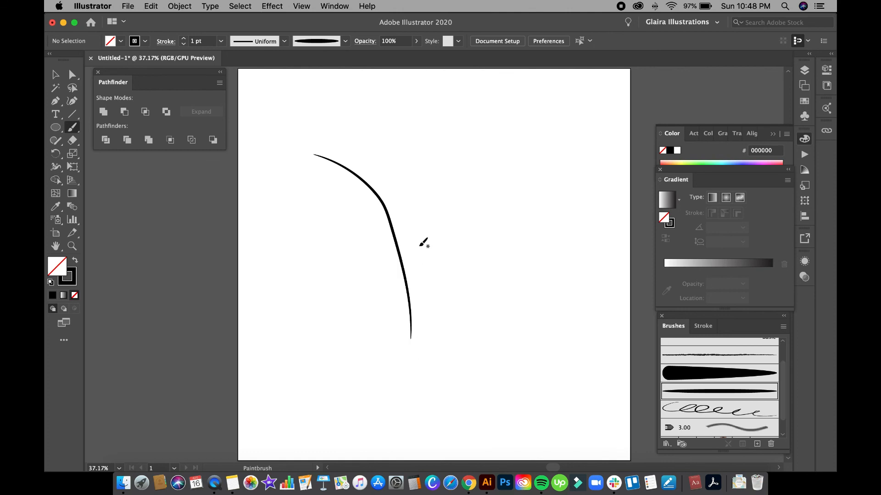
key("super+z")
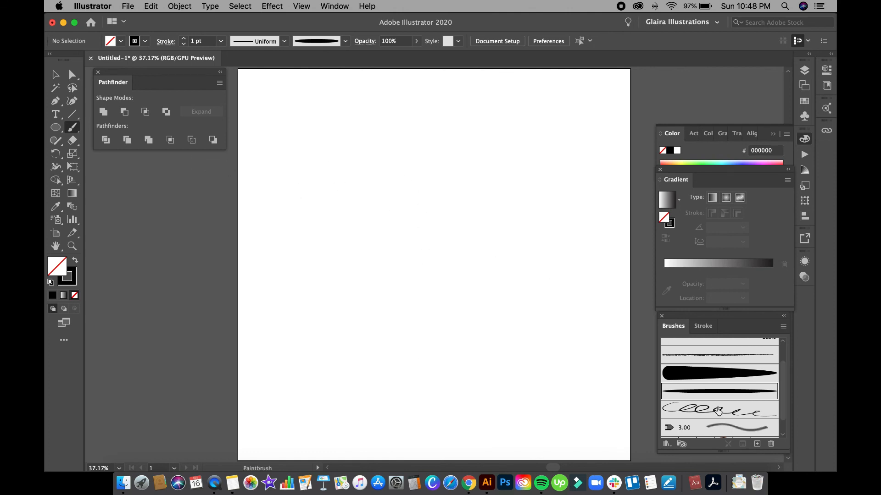
left_click(727, 413)
Paint a dozen overlapping looping strokes with Art Brush 3 across the artboard.
mouse_move(342, 137)
left_mouse_down()
mouse_move(312, 155)
mouse_move(312, 293)
left_mouse_up()
left_click_drag(411, 140, 351, 344)
mouse_move(548, 181)
left_mouse_down()
mouse_move(461, 212)
mouse_move(364, 266)
left_mouse_up()
left_click_drag(580, 208, 339, 306)
left_click_drag(384, 281, 619, 329)
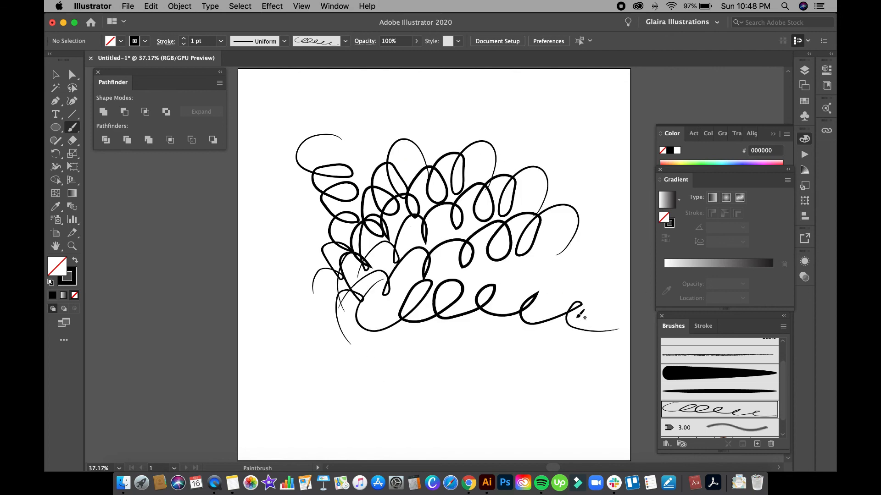
left_click_drag(352, 358, 601, 381)
mouse_move(314, 277)
left_mouse_down()
mouse_move(289, 289)
mouse_move(579, 320)
left_mouse_up()
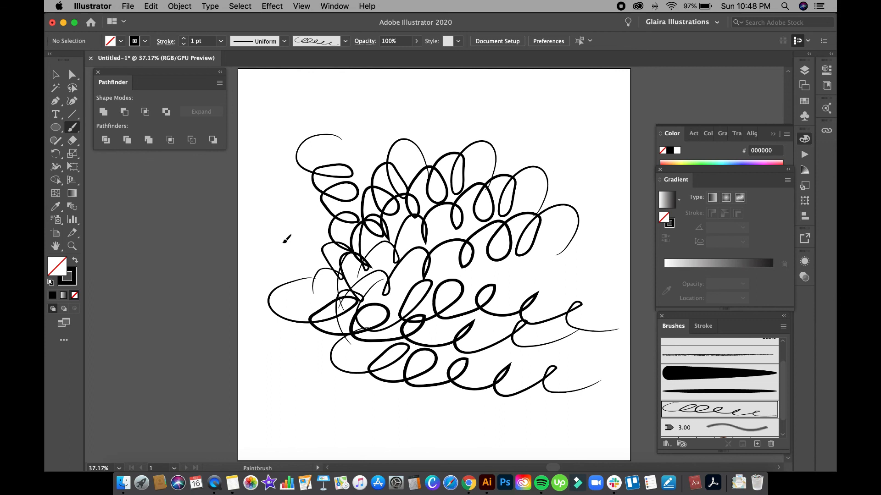
left_click_drag(278, 240, 584, 258)
left_click_drag(271, 213, 567, 212)
left_click_drag(315, 158, 556, 187)
left_click_drag(290, 141, 504, 178)
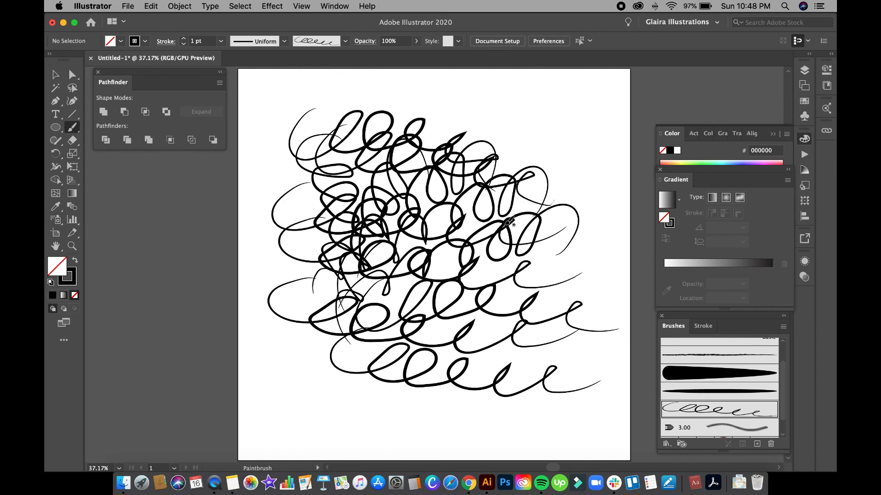
left_click_drag(557, 170, 568, 229)
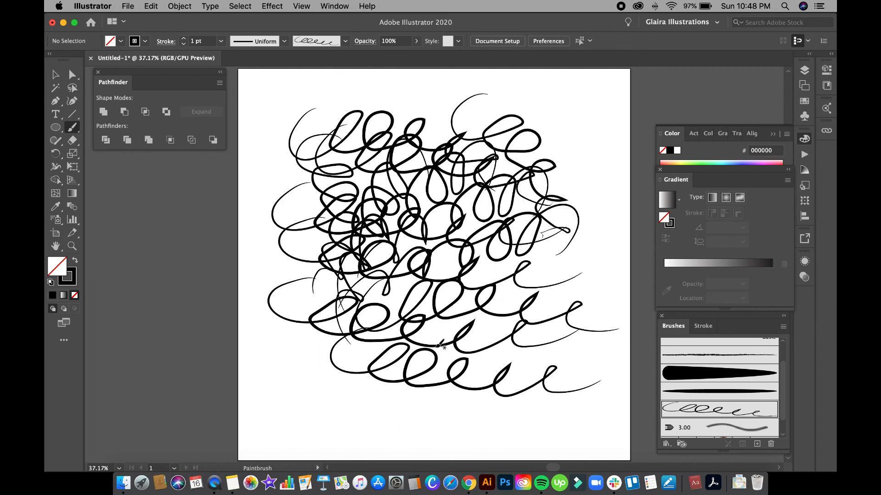